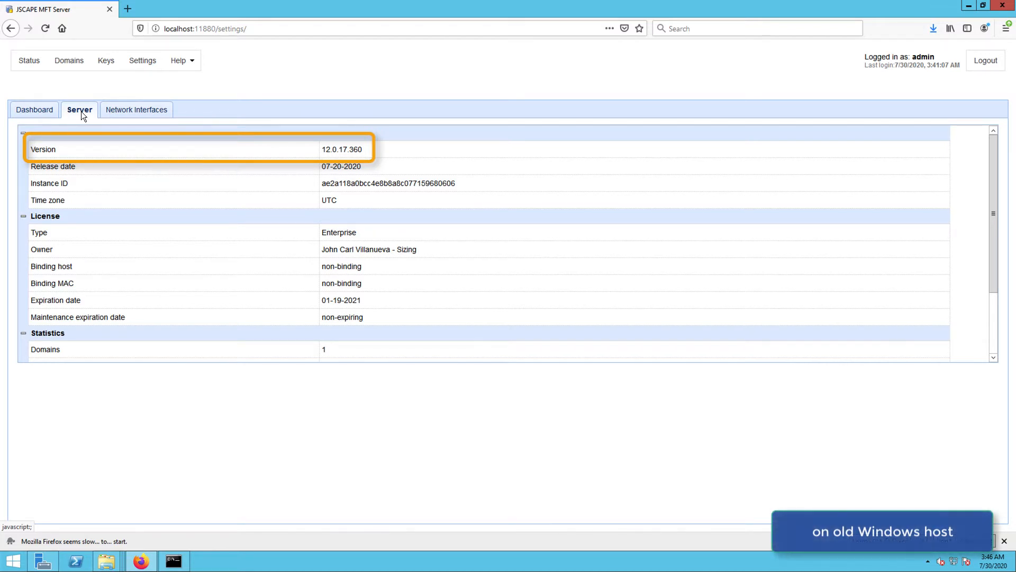
# Open mftserver1 and review its Services, Triggers, Users, Network Storage and Trading Partners pages.
pyautogui.click(68, 62)
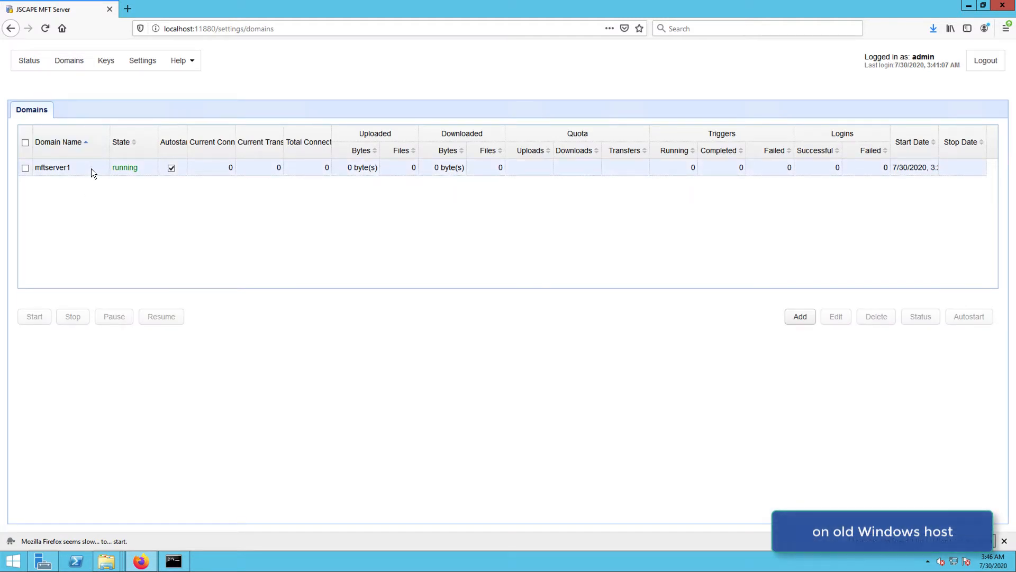
pyautogui.doubleClick(91, 169)
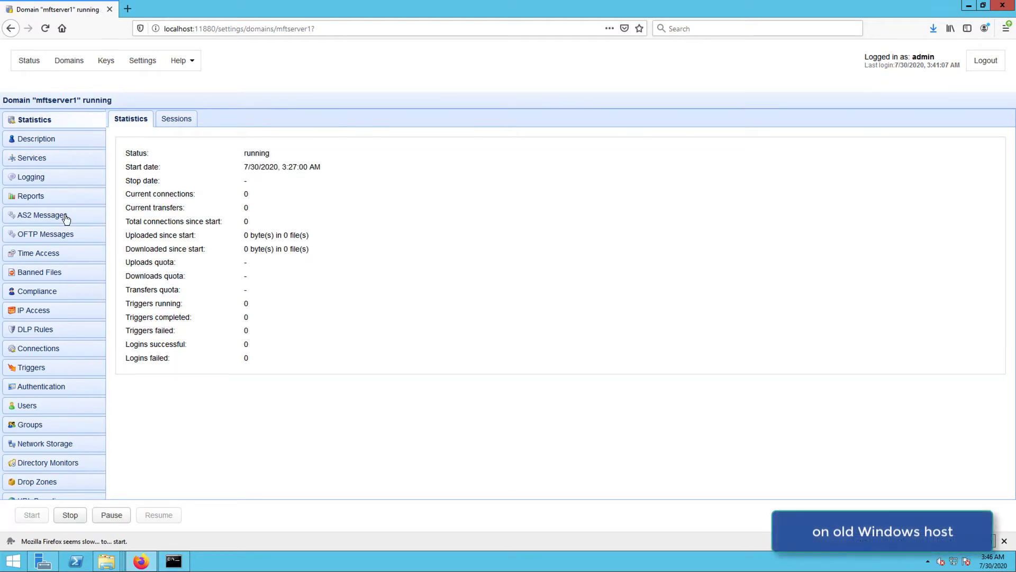
pyautogui.click(45, 157)
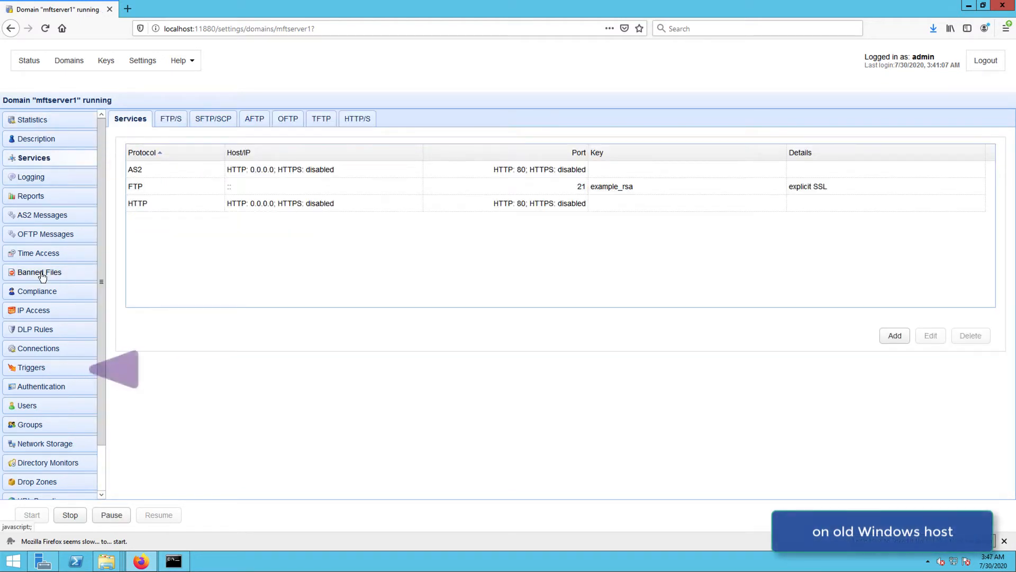
pyautogui.click(37, 367)
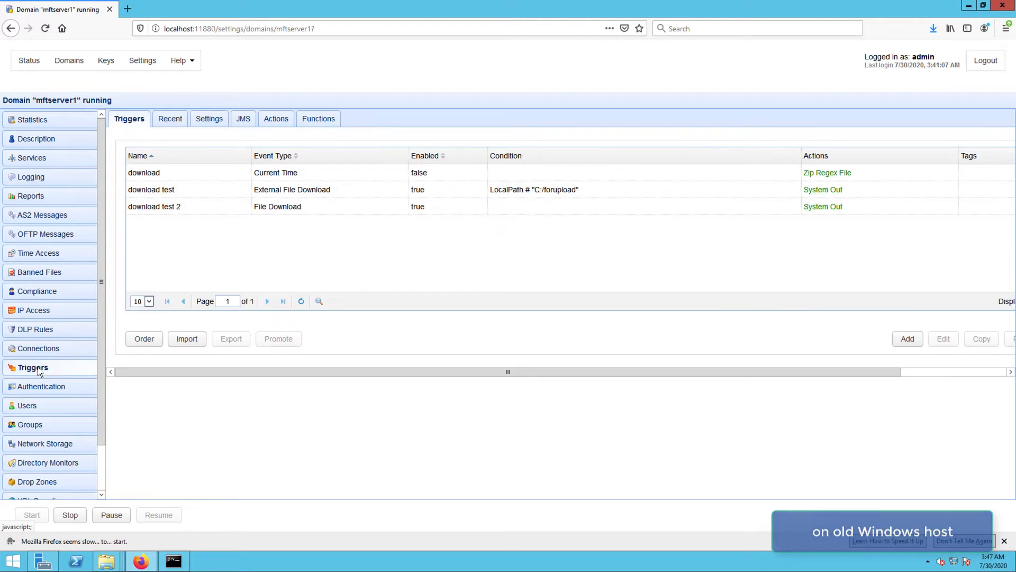
pyautogui.click(38, 402)
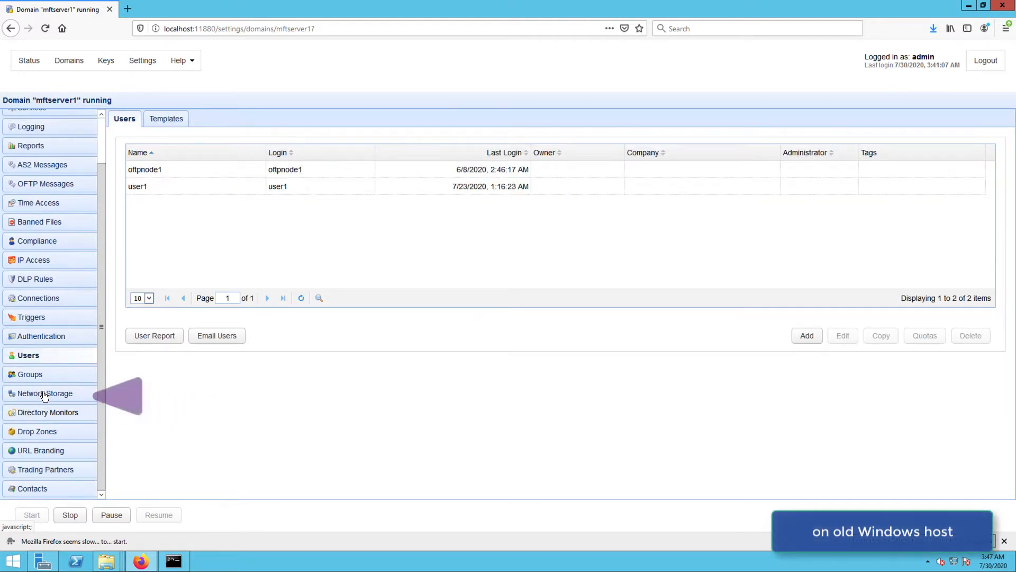
pyautogui.click(44, 392)
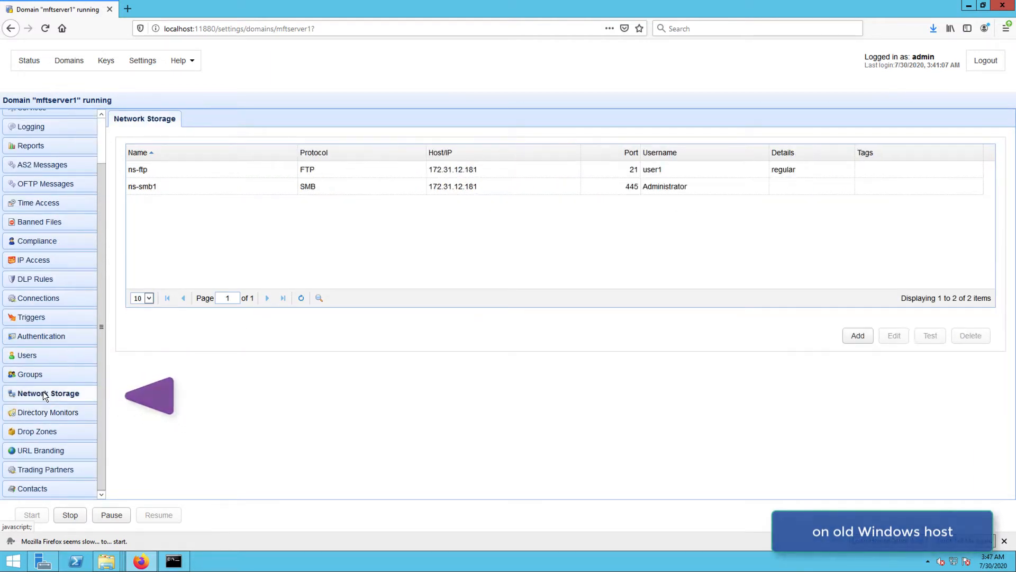
pyautogui.click(46, 469)
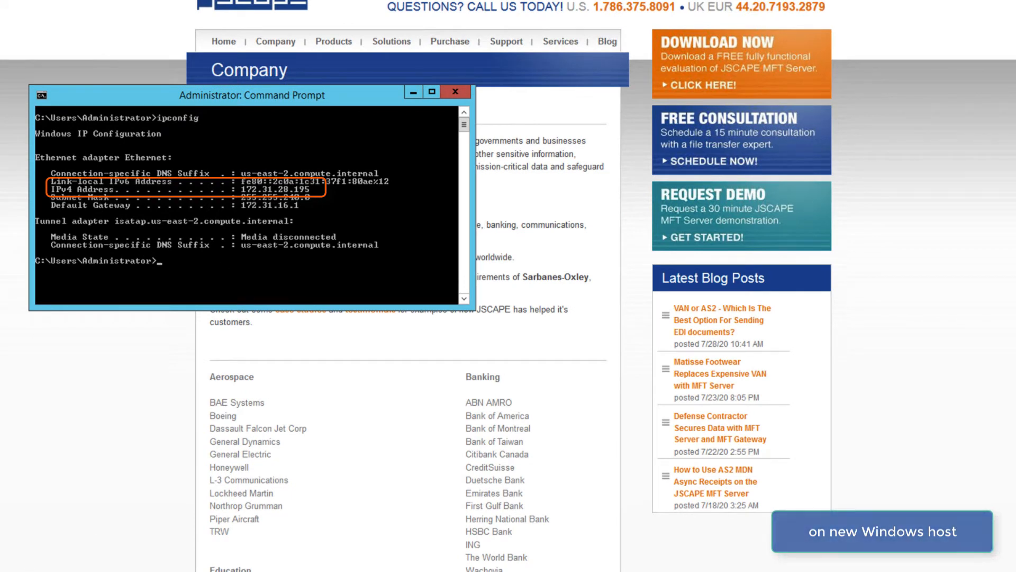
# Launch the installer jscape-mft-server-install-x64-12.0.17.360 from the Downloads folder.
pyautogui.moveTo(17, 571)
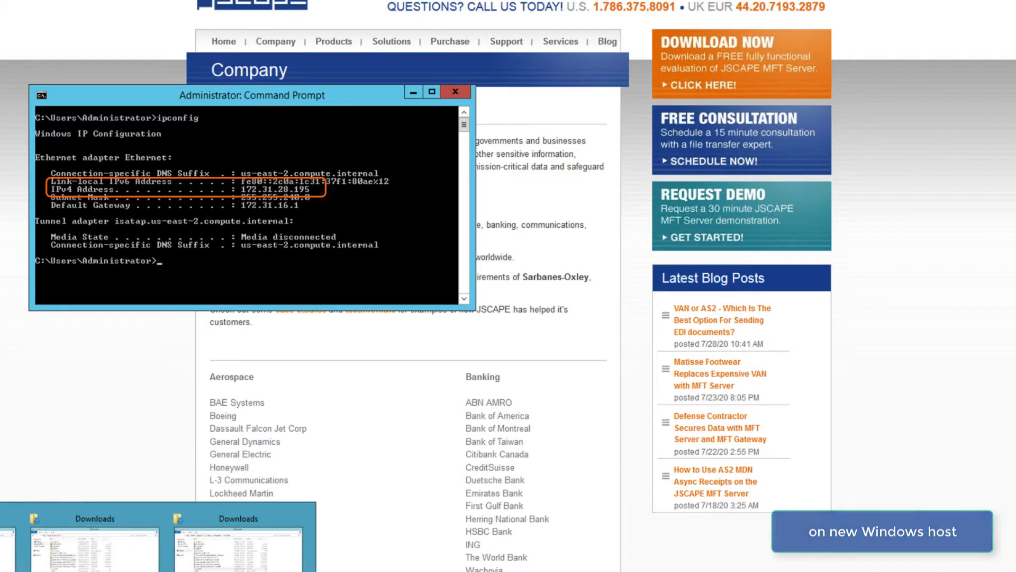
pyautogui.click(100, 562)
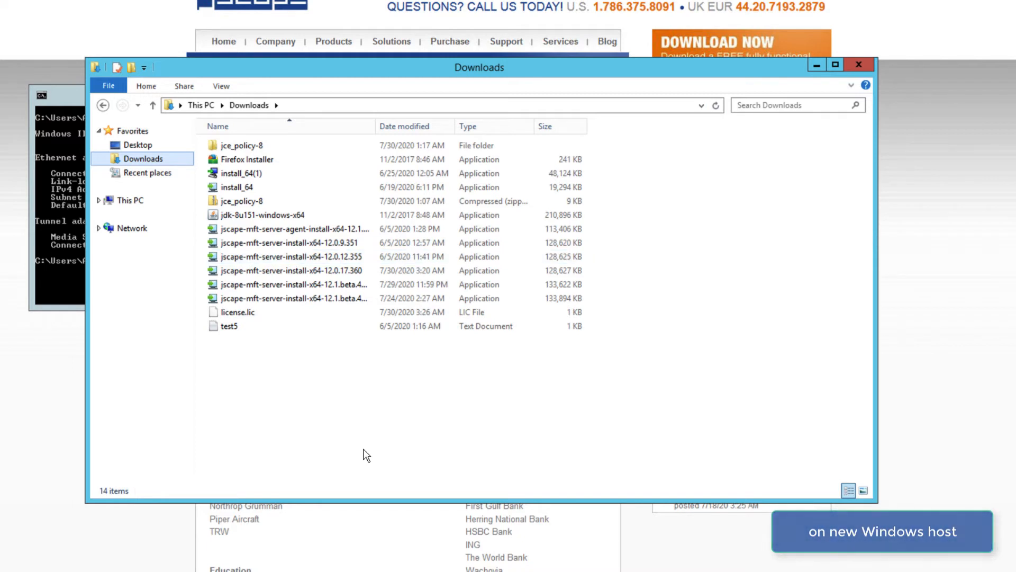
pyautogui.click(322, 272)
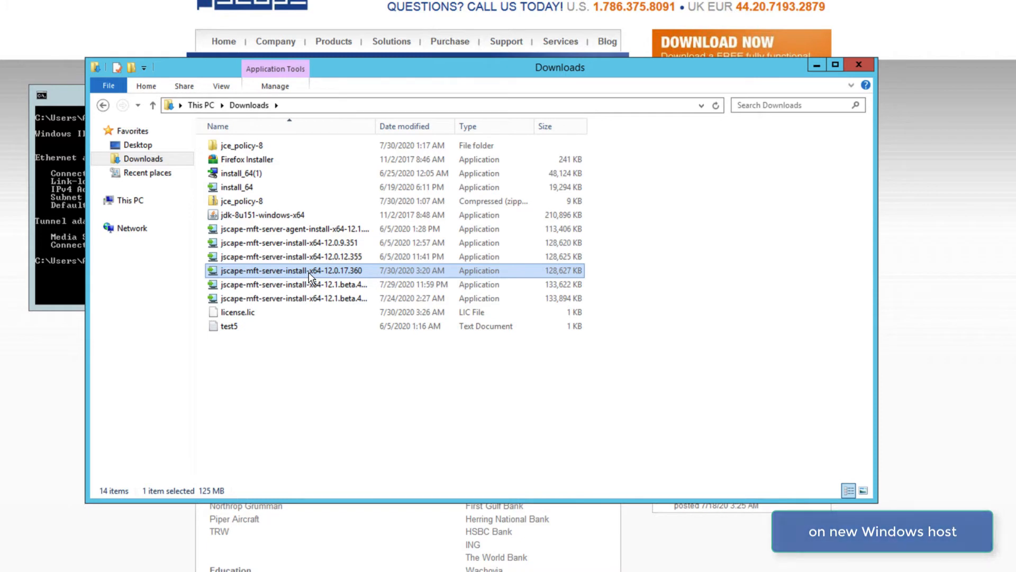
pyautogui.doubleClick(309, 272)
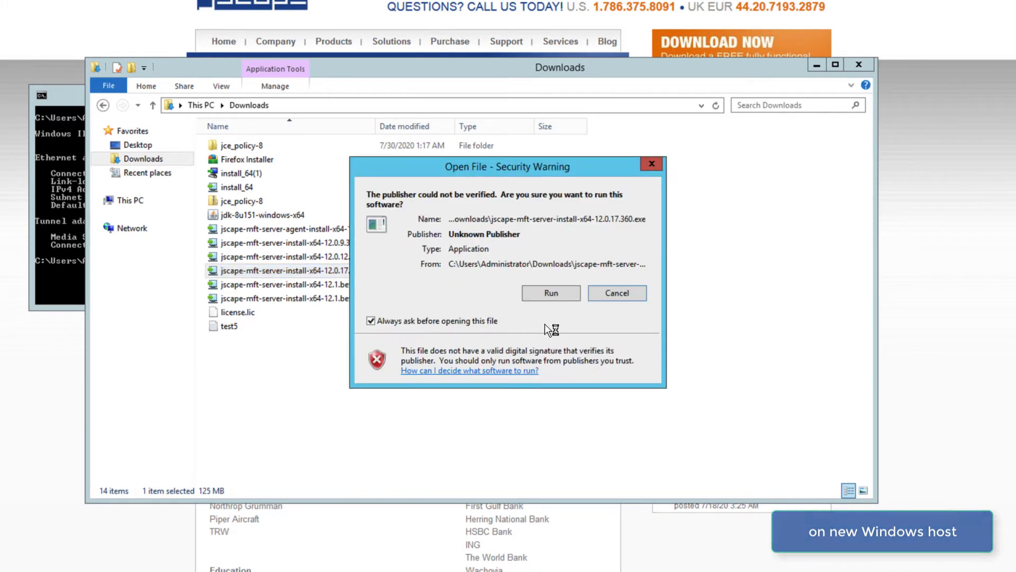
# Install JSCAPE MFT Server 12.0.17.360 with an administrator account and 1024 MB memory.
pyautogui.click(551, 293)
pyautogui.click(595, 395)
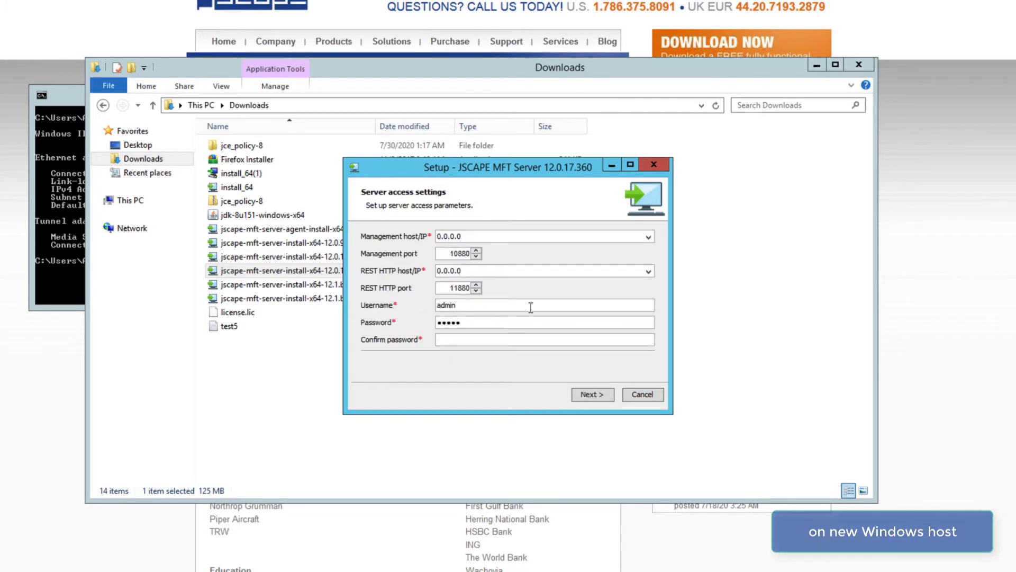
pyautogui.click(598, 394)
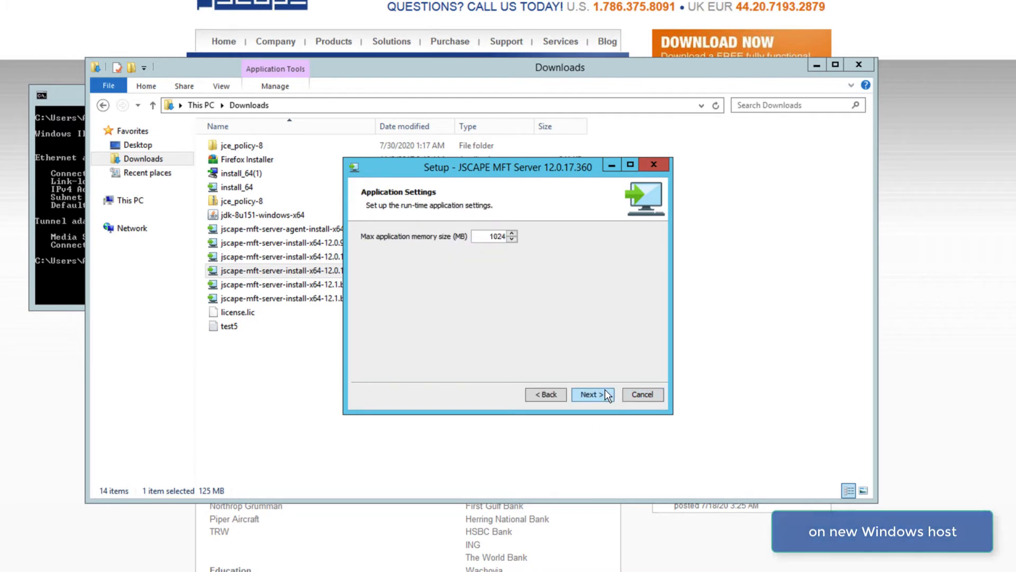
pyautogui.click(605, 394)
pyautogui.click(640, 391)
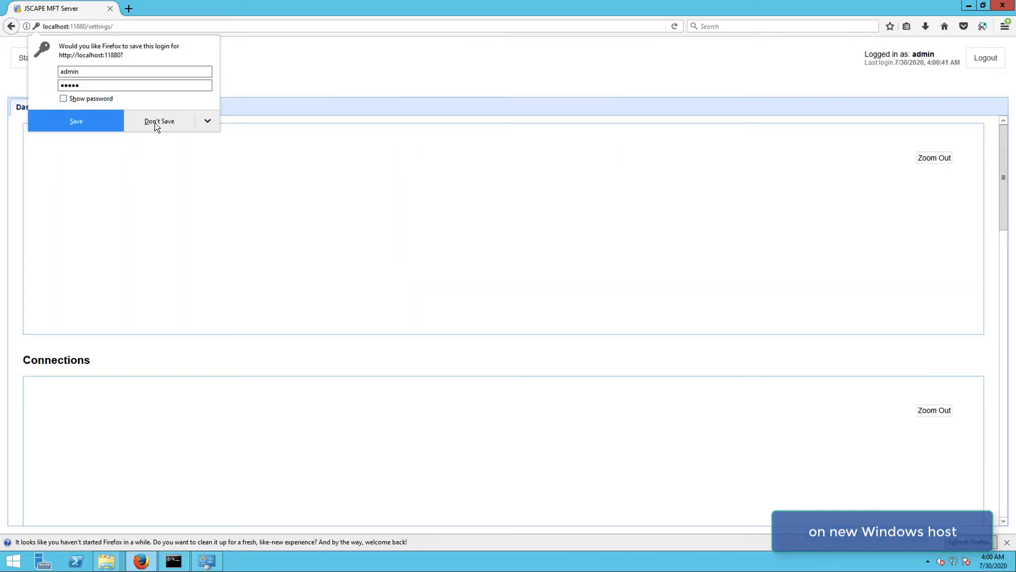
# Decline Firefox's login save, check the server version and licence details, then open Domains.
pyautogui.click(161, 123)
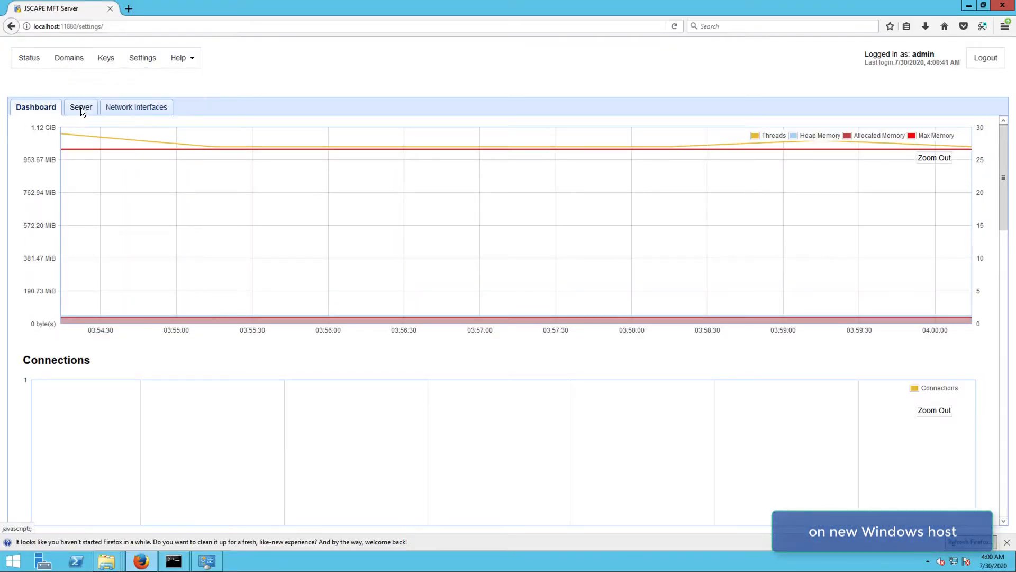
pyautogui.click(80, 108)
pyautogui.click(77, 62)
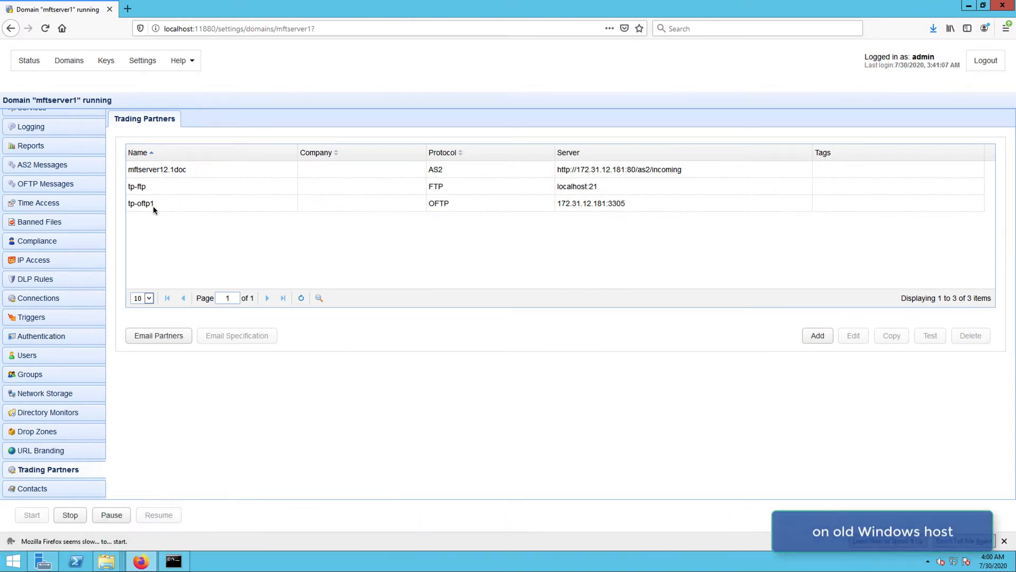
# Open the server Settings at the Failover page.
pyautogui.click(144, 60)
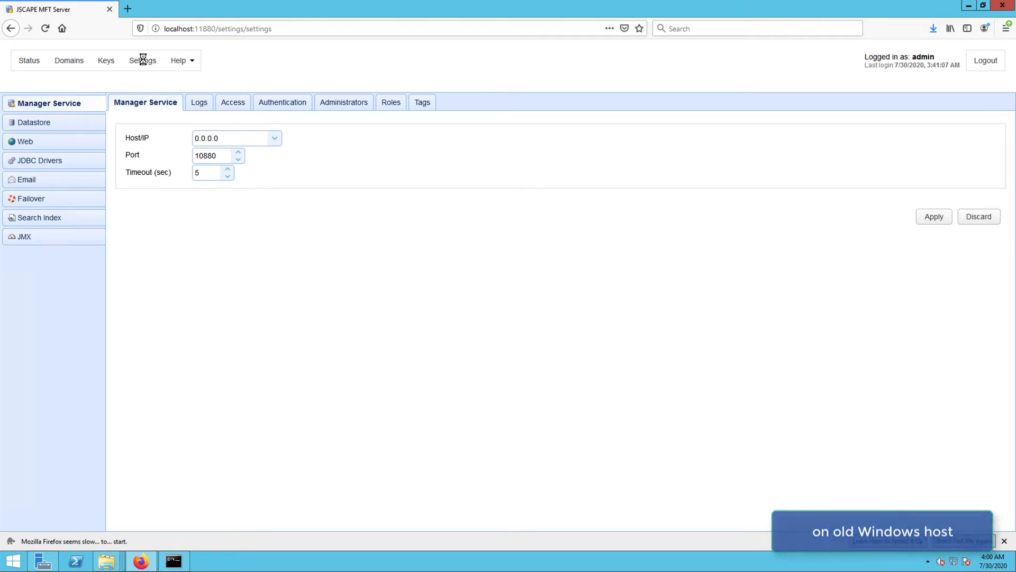
pyautogui.click(32, 199)
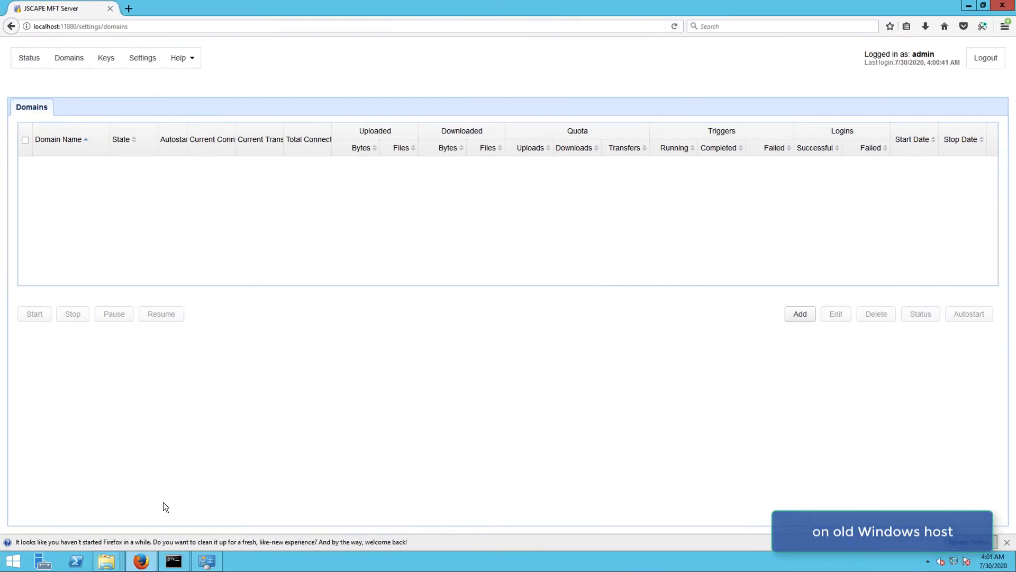
# Set the failover host to 172.31.28.195 and enter the administrator username and password.
pyautogui.moveTo(174, 561)
pyautogui.click(174, 529)
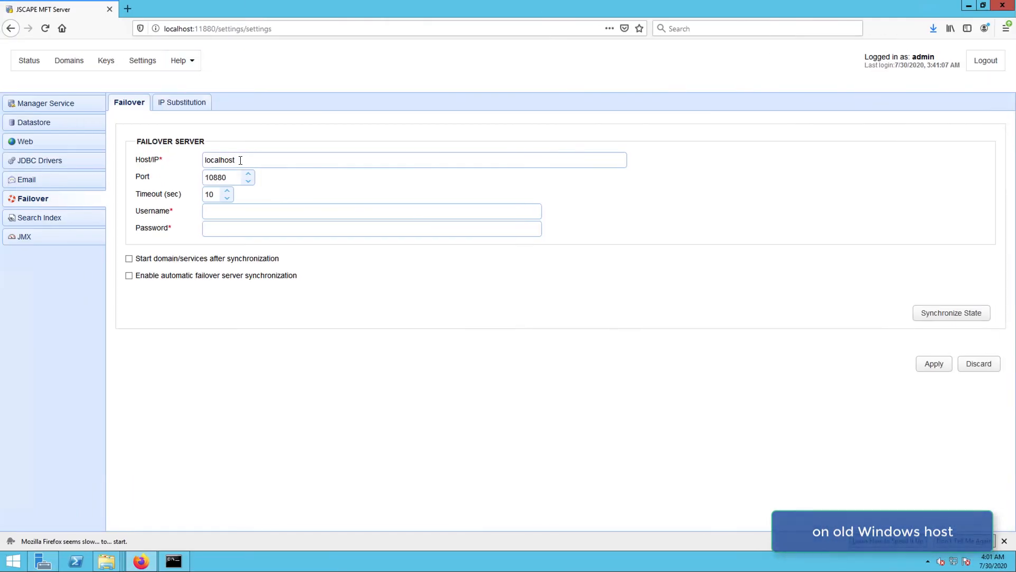
pyautogui.doubleClick(239, 159)
pyautogui.write('172.31.28.195')
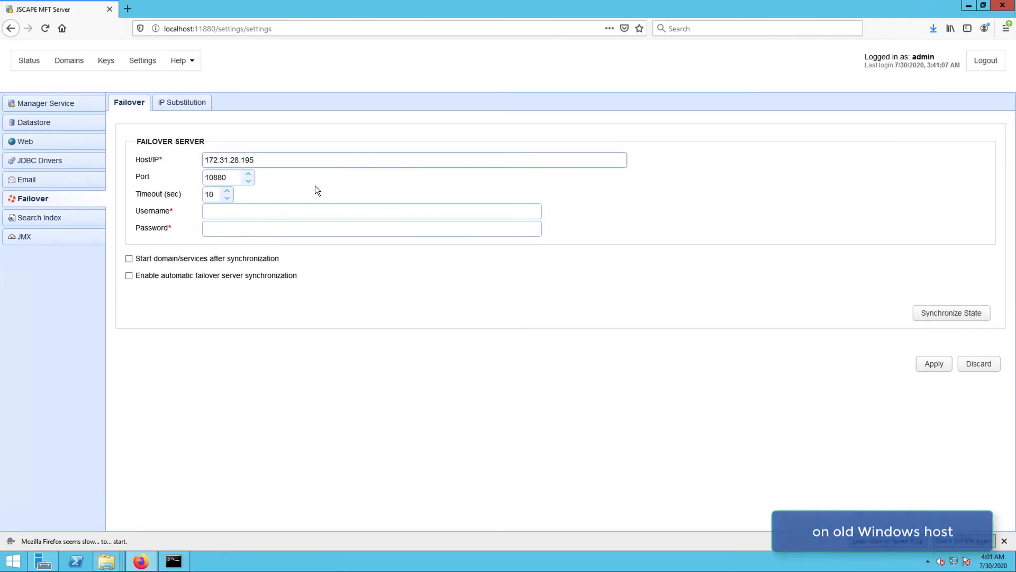
pyautogui.click(297, 213)
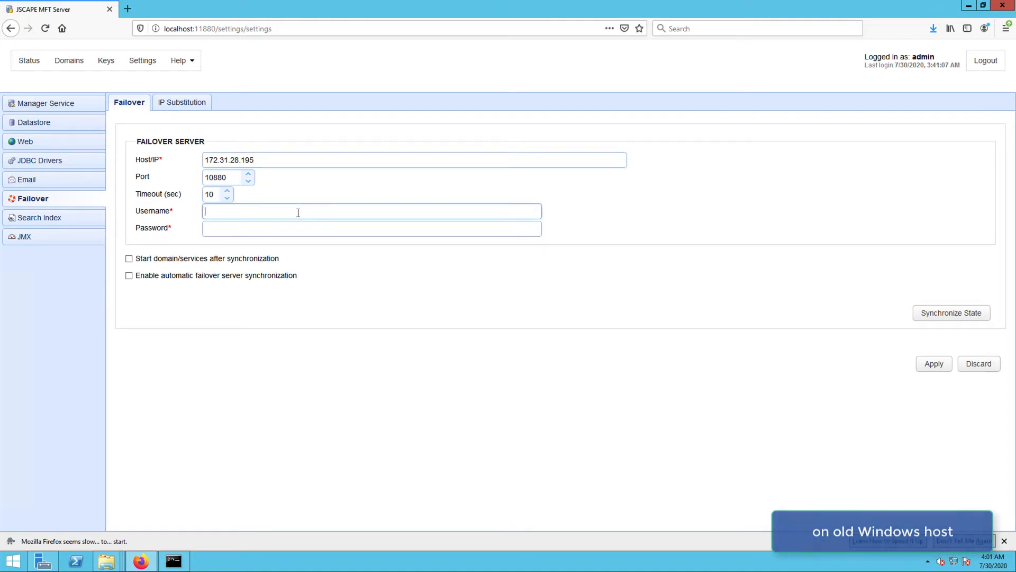
pyautogui.write('admin')
pyautogui.press('Tab')
pyautogui.write('admin')
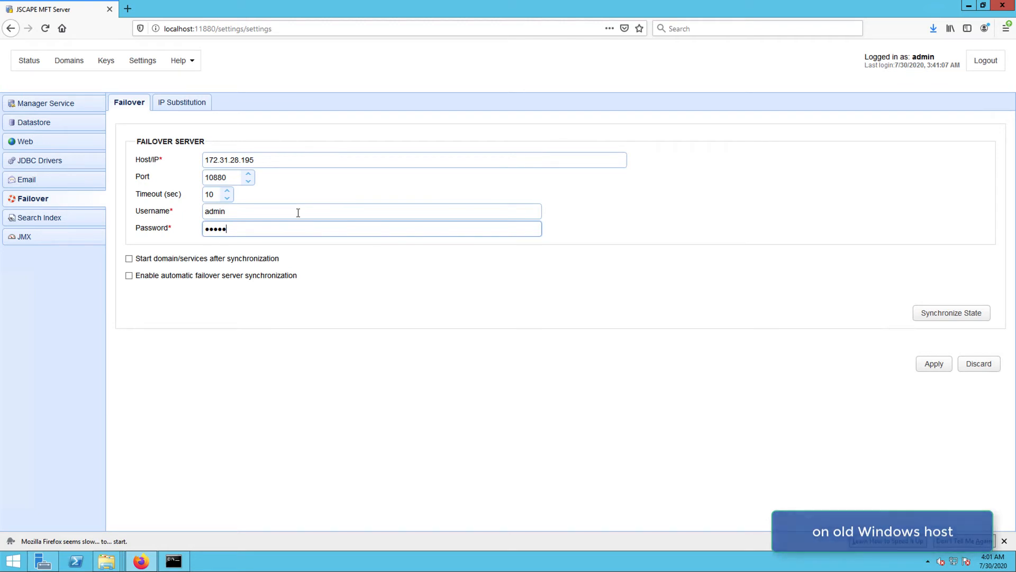
pyautogui.click(197, 102)
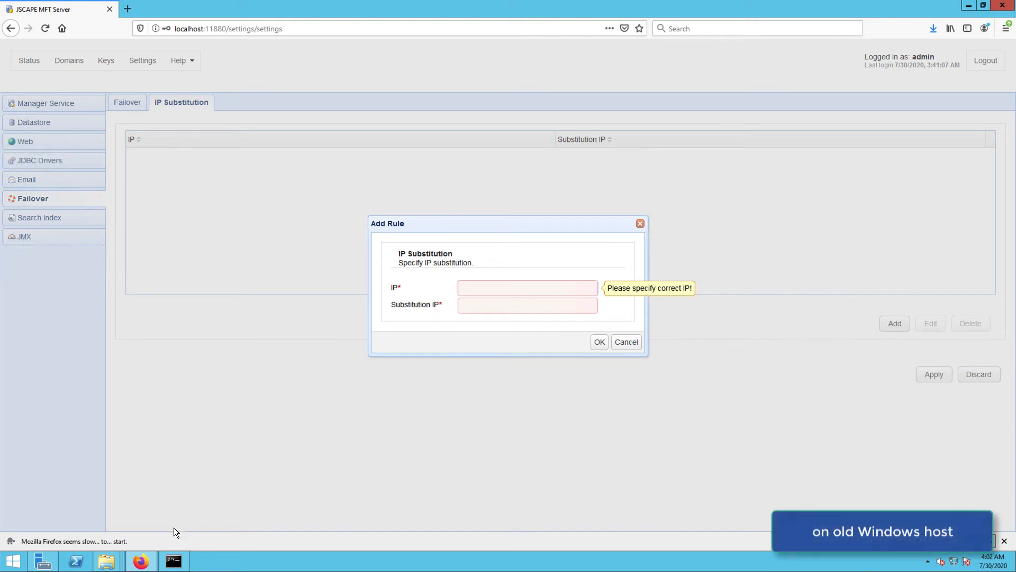
# Run ipconfig in Command Prompt to confirm the host's IPv4 address.
pyautogui.click(173, 561)
pyautogui.write('ipconfig')
pyautogui.press('Return')
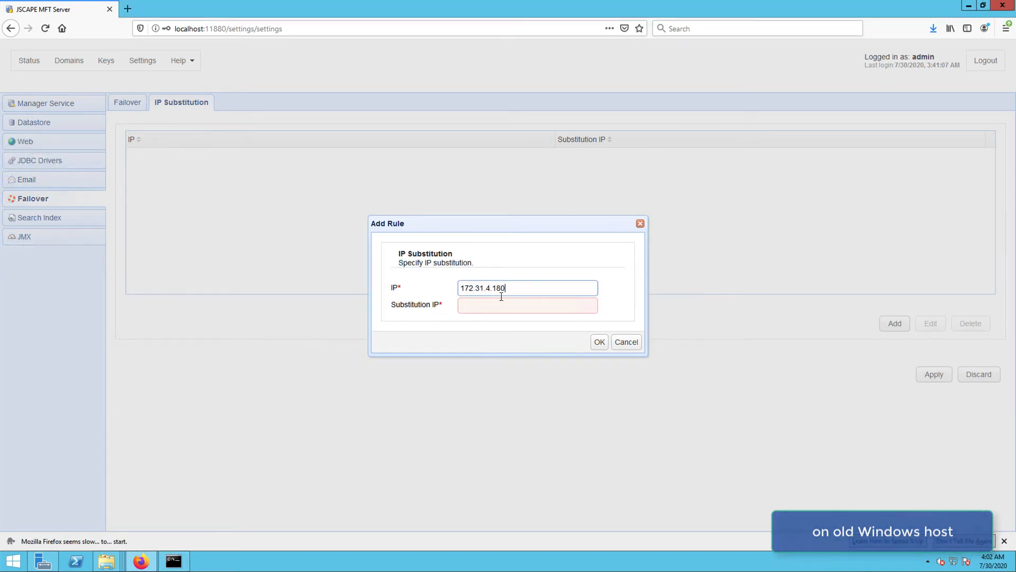
# Complete the substitution IP as 172.31.28.195, then cancel the Add Rule dialog.
pyautogui.click(498, 305)
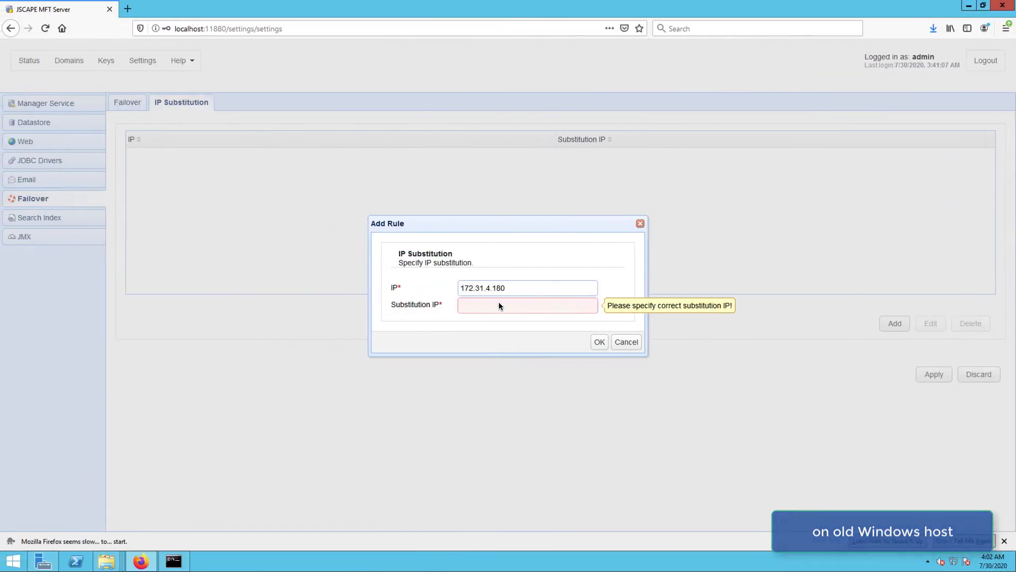
pyautogui.write('1')
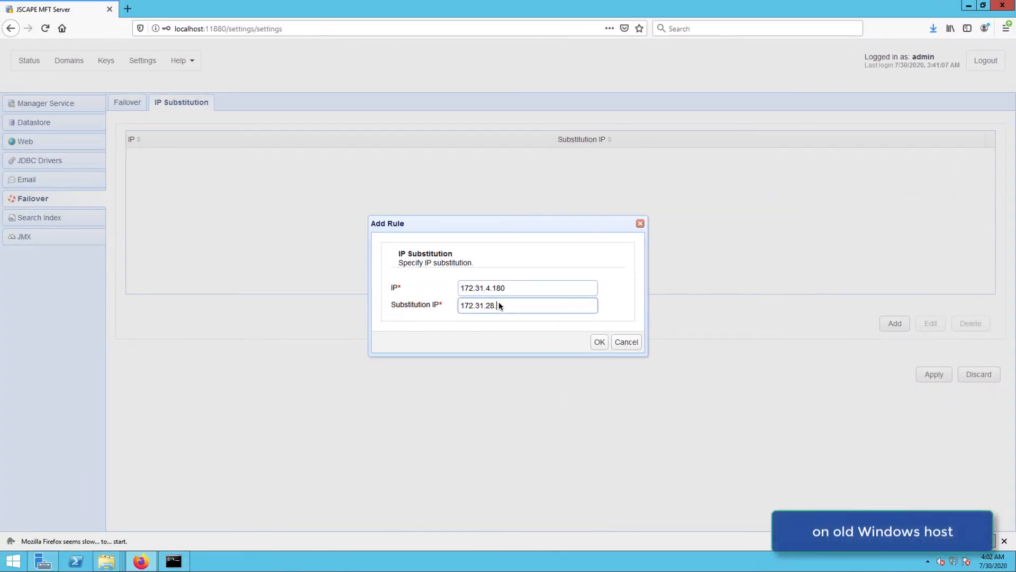
pyautogui.write('19')
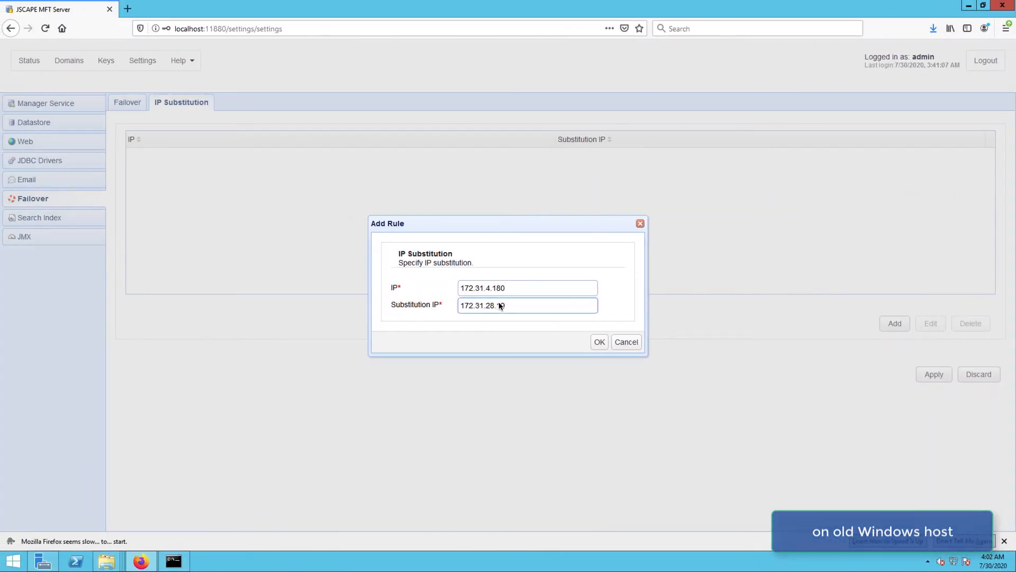
pyautogui.write('5')
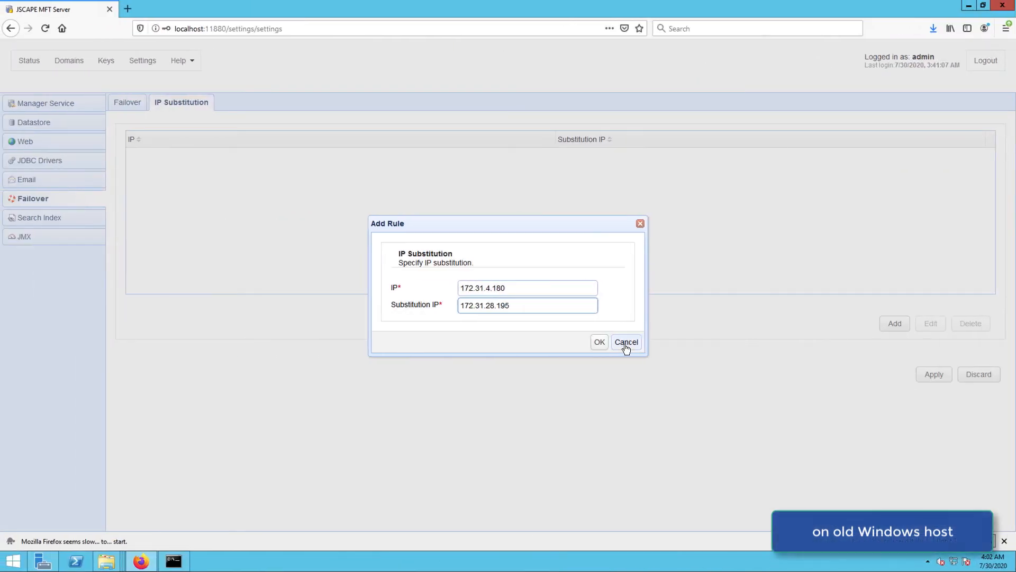
pyautogui.click(625, 343)
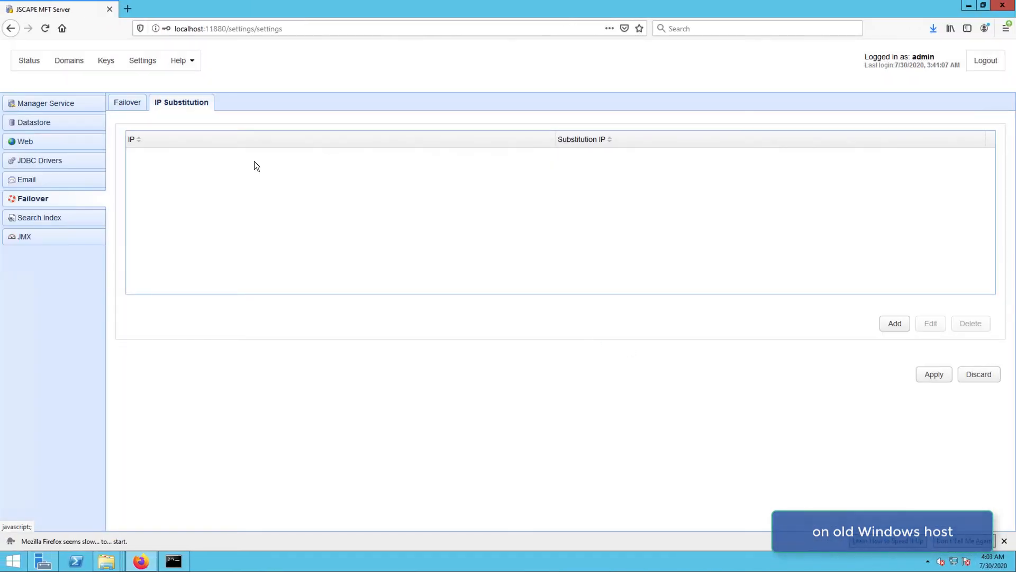
# Apply the failover settings for 172.31.28.195 port 10880 and synchronize state to it.
pyautogui.click(128, 103)
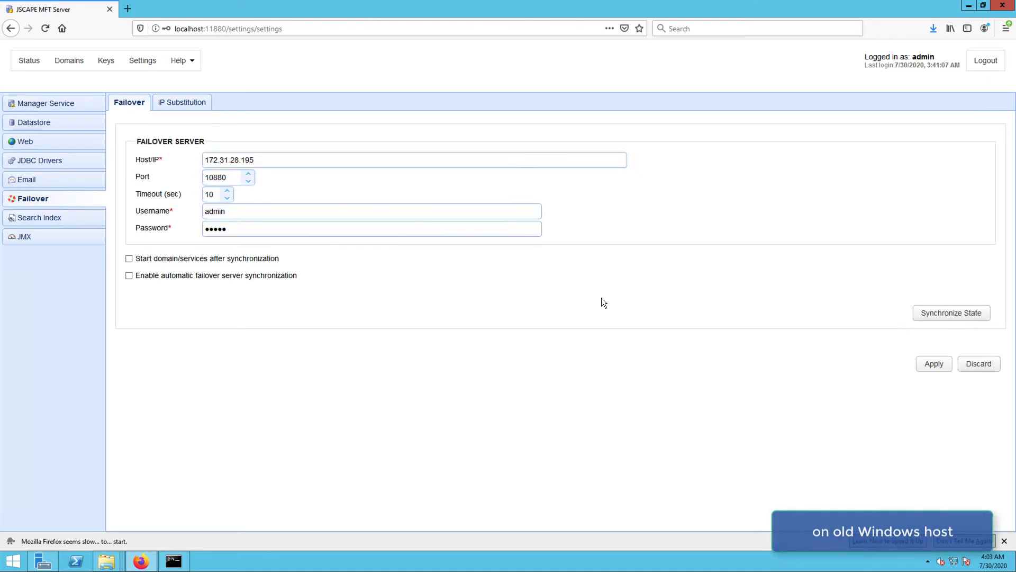
pyautogui.click(929, 365)
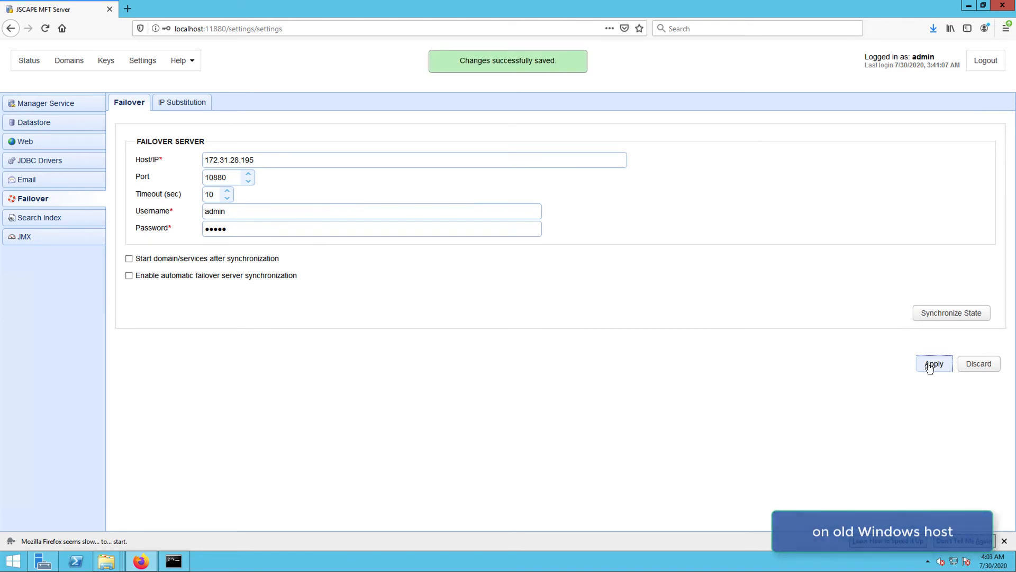
pyautogui.click(930, 316)
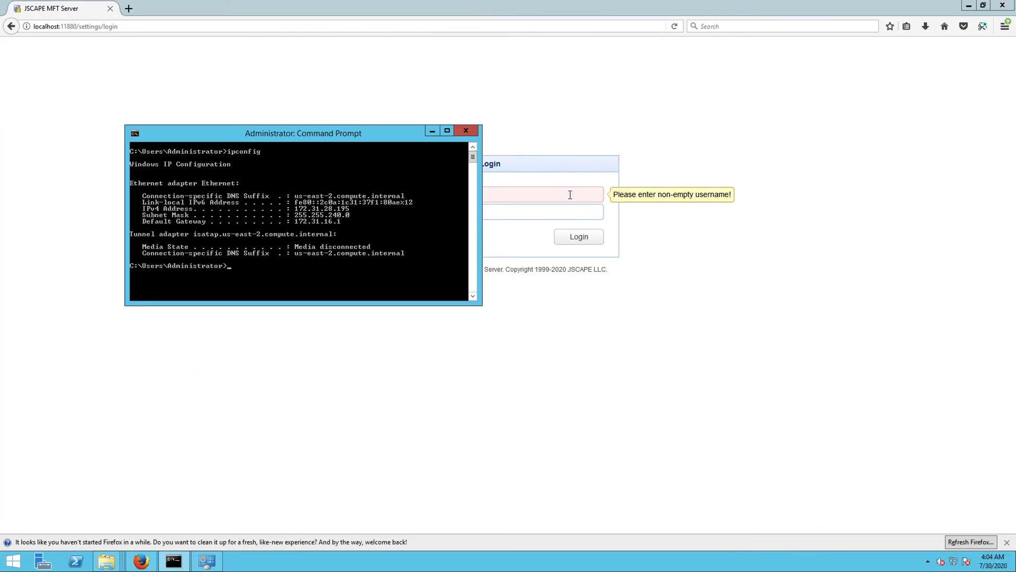
# Log into the new server as administrator, decline saving the login, and view Domains.
pyautogui.click(542, 195)
pyautogui.write('admin')
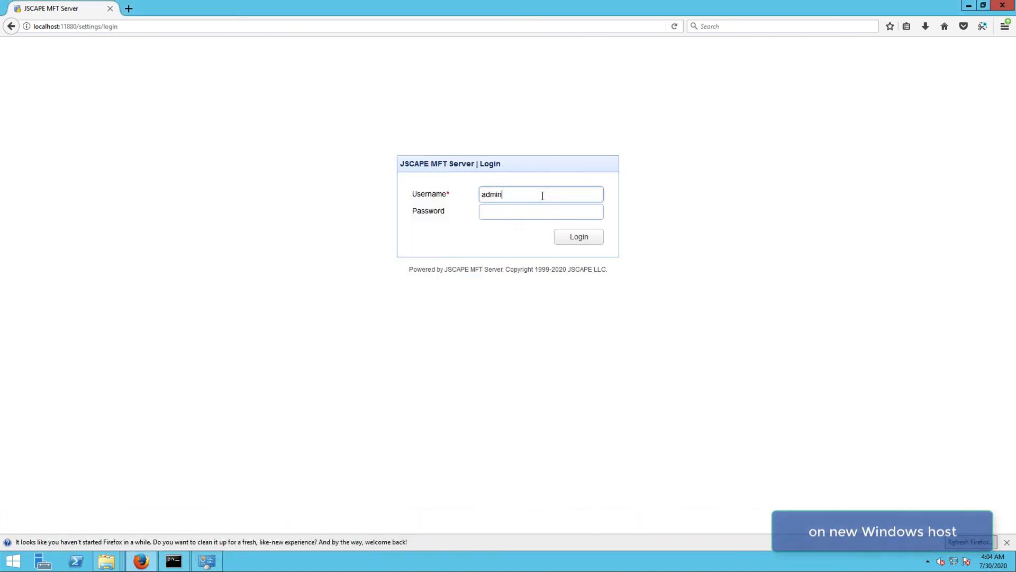
pyautogui.press('Tab')
pyautogui.write('admin')
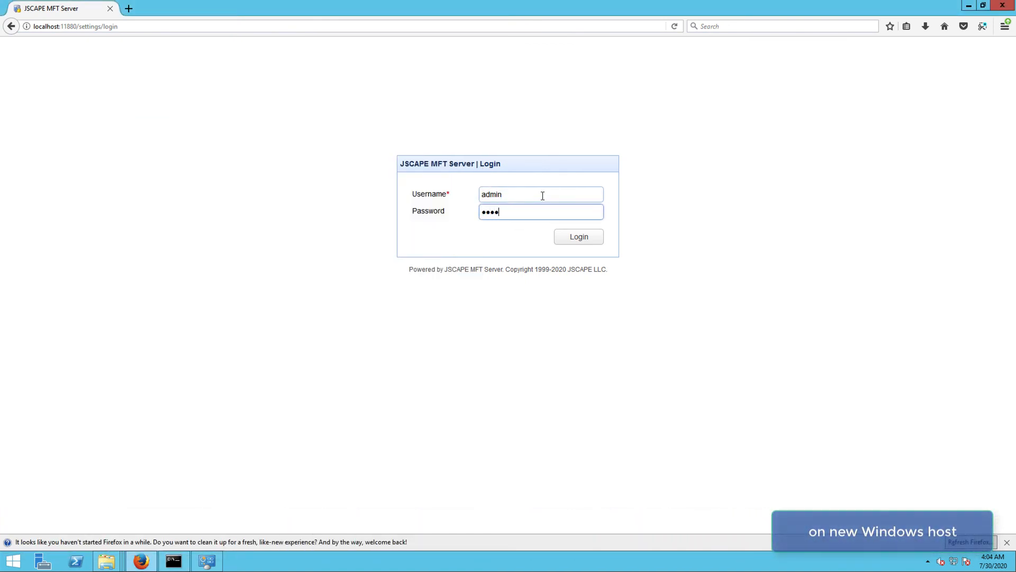
pyautogui.press('Return')
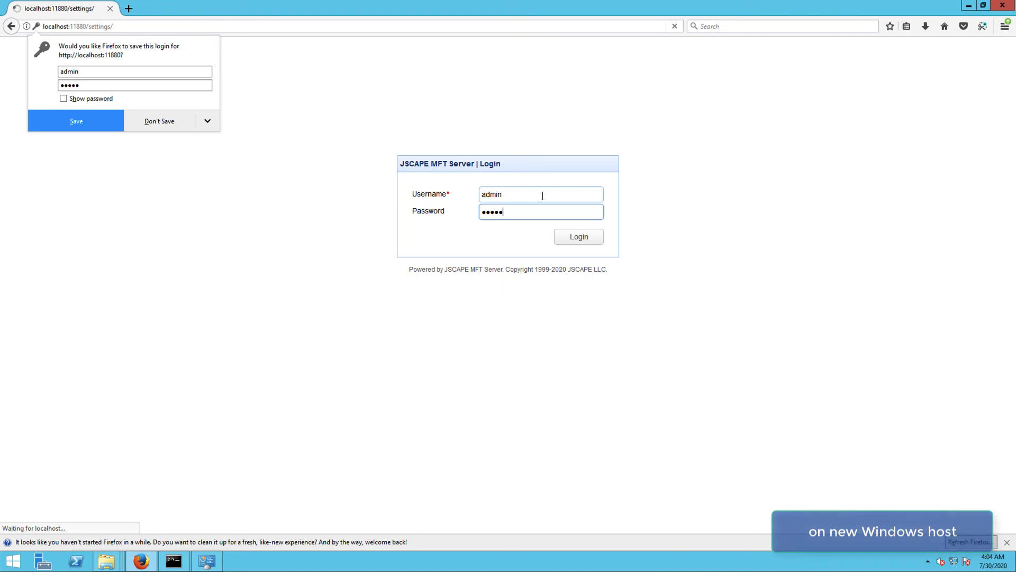
pyautogui.click(161, 122)
pyautogui.click(76, 64)
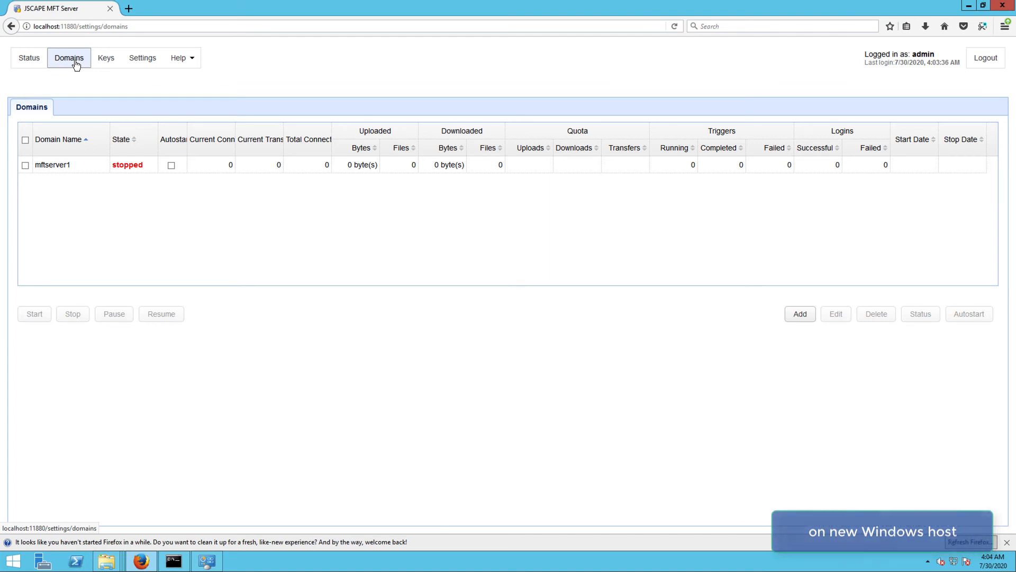
# Install the licence file license.lic from Downloads via Help > Install License.
pyautogui.click(192, 62)
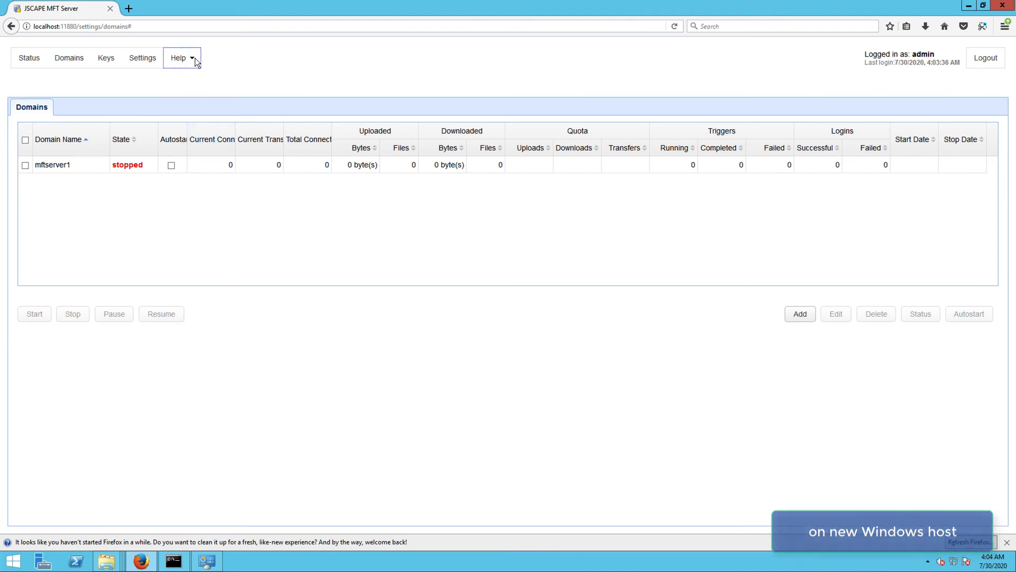
pyautogui.click(192, 60)
pyautogui.click(195, 117)
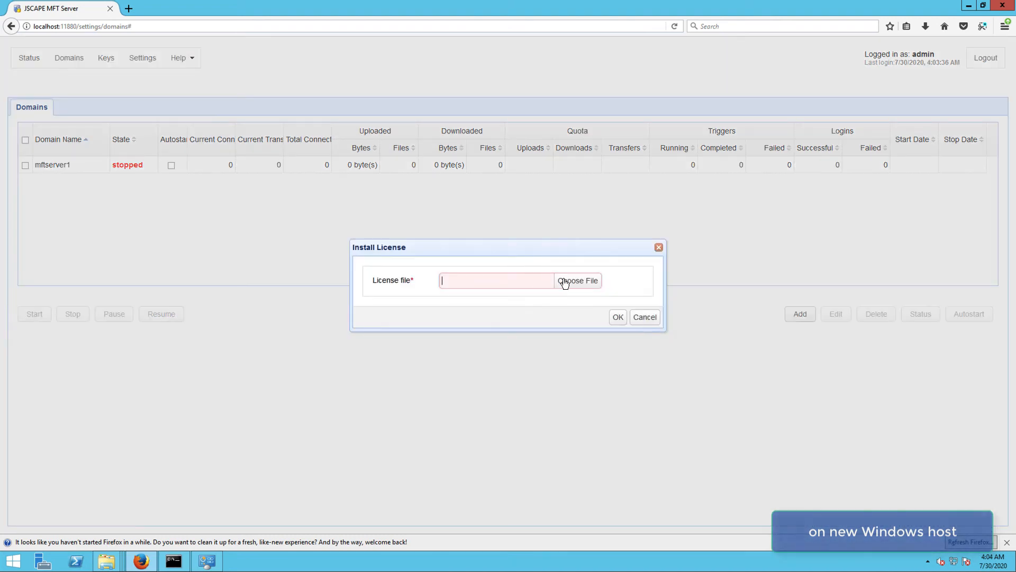
pyautogui.click(563, 279)
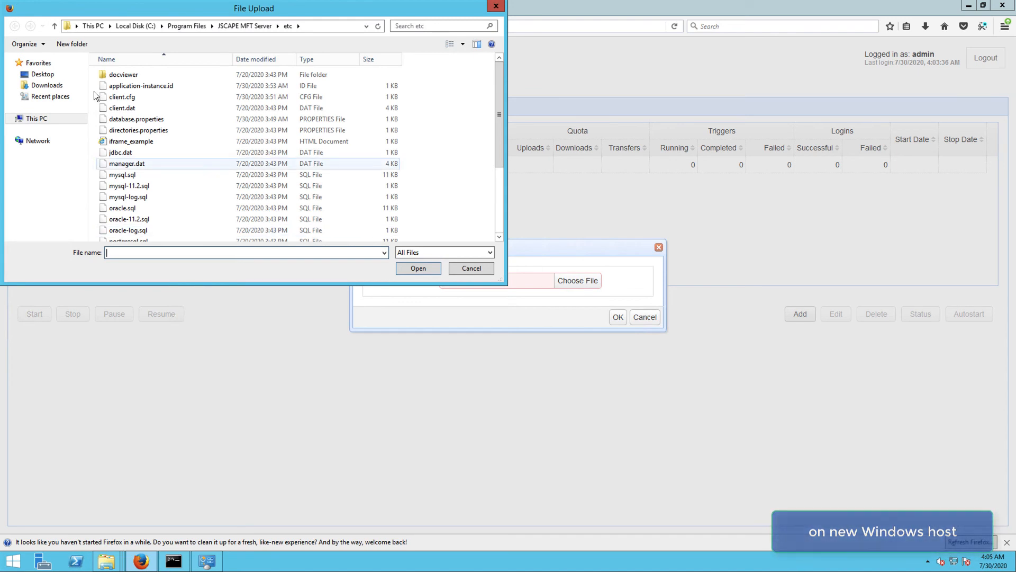
pyautogui.click(53, 85)
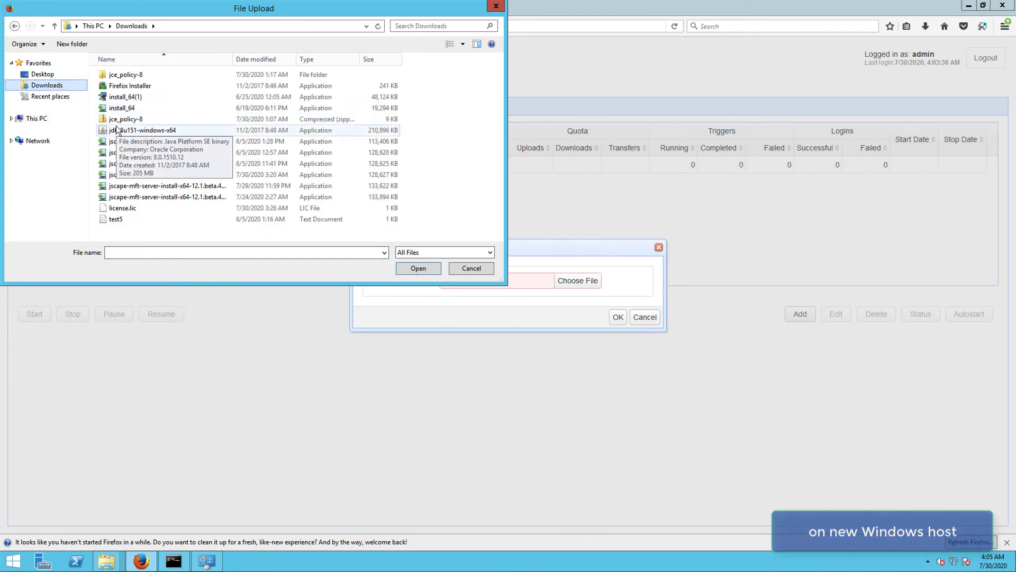
pyautogui.doubleClick(138, 208)
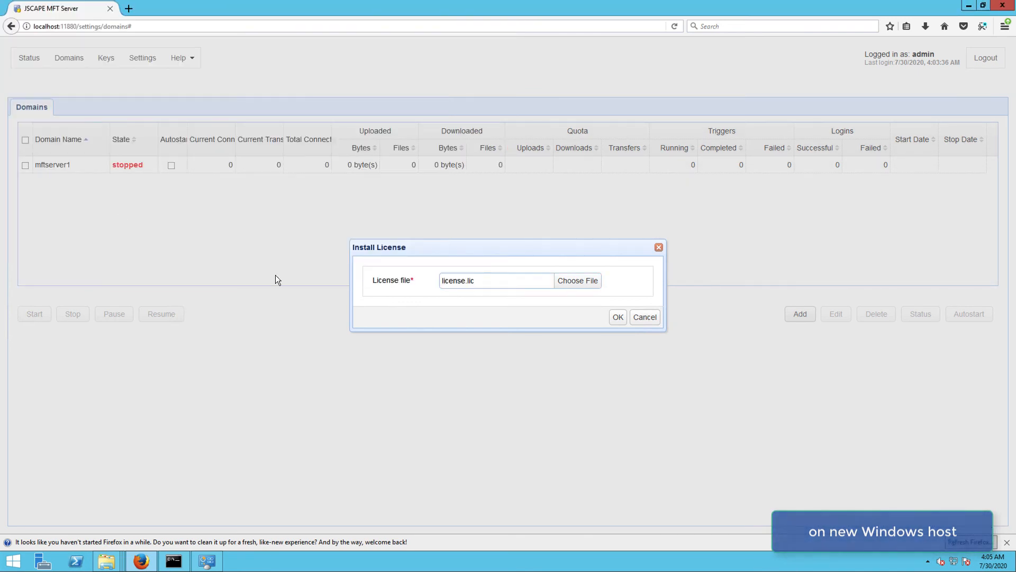
pyautogui.click(616, 317)
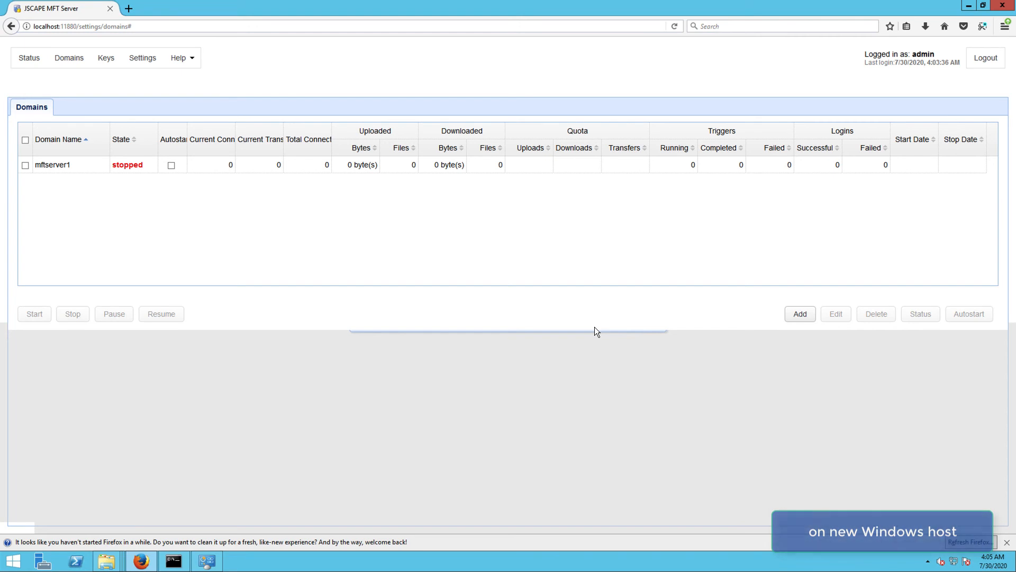
# Confirm the server runs version 12.0.17.360 with an Enterprise licence expiring 01-19-2021, then return to Domains.
pyautogui.click(32, 58)
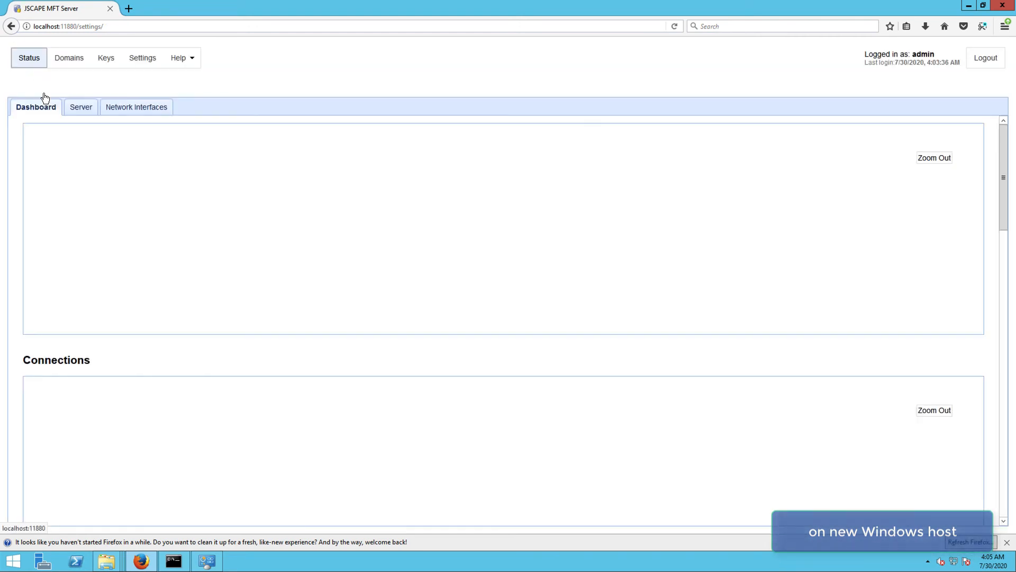
pyautogui.click(79, 106)
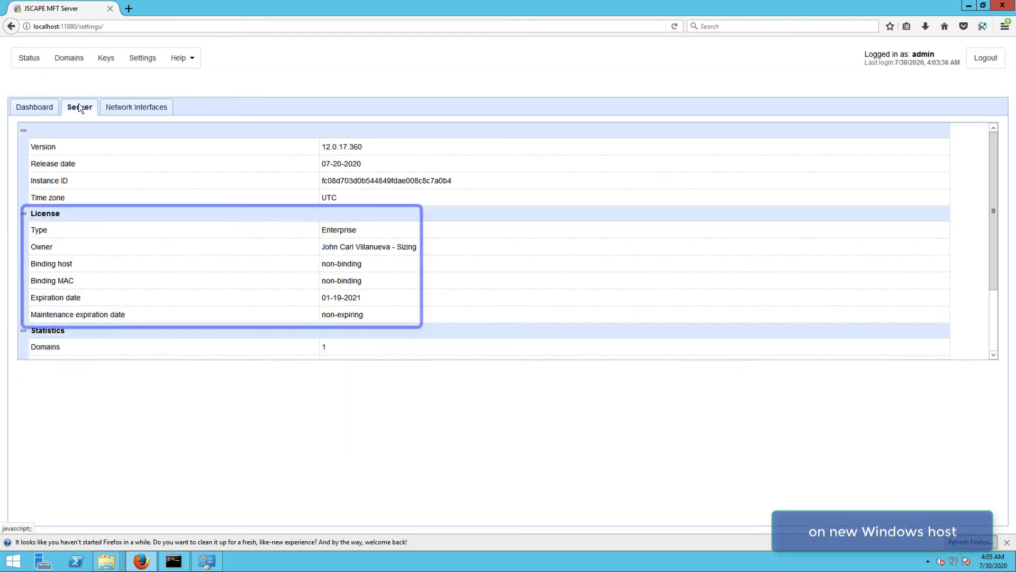
pyautogui.click(73, 62)
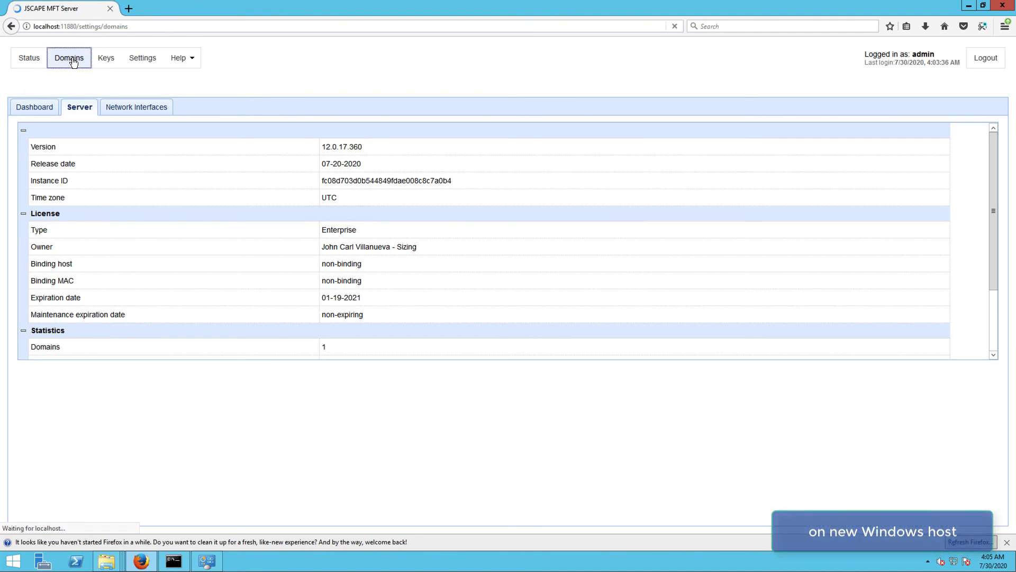
# Start the mftserver1 domain and open its settings to view its two users.
pyautogui.click(78, 166)
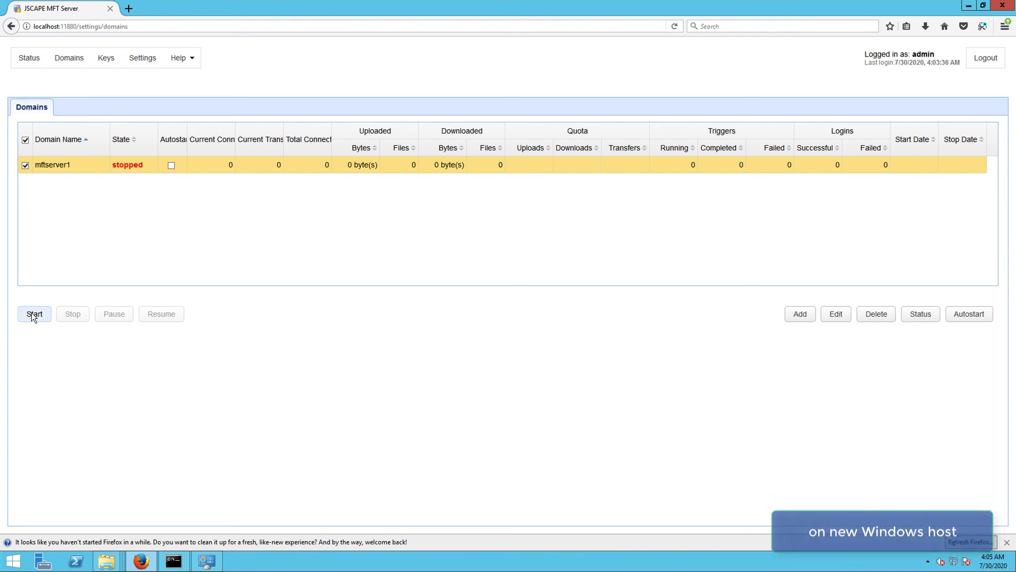
pyautogui.click(30, 313)
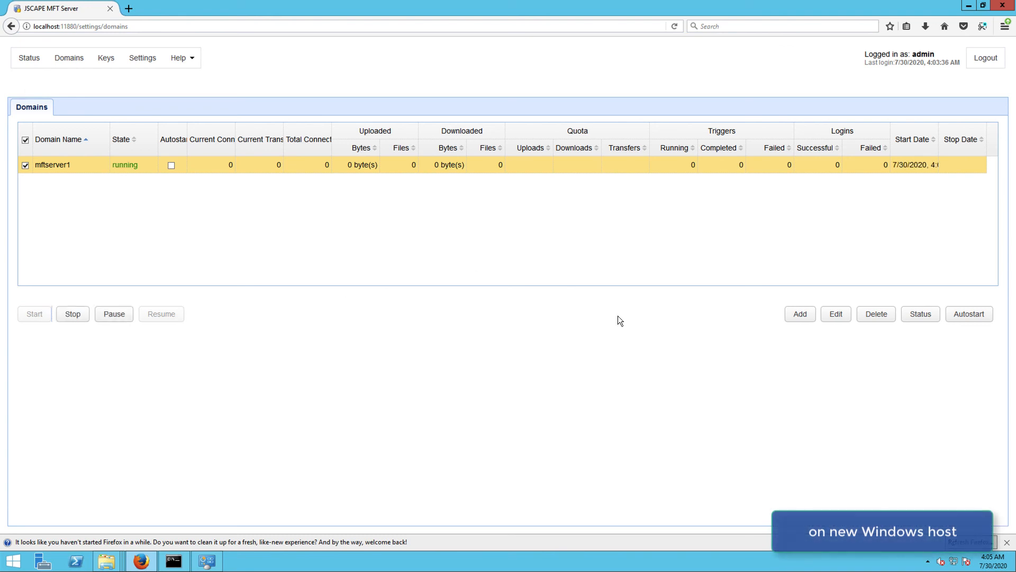
pyautogui.click(833, 320)
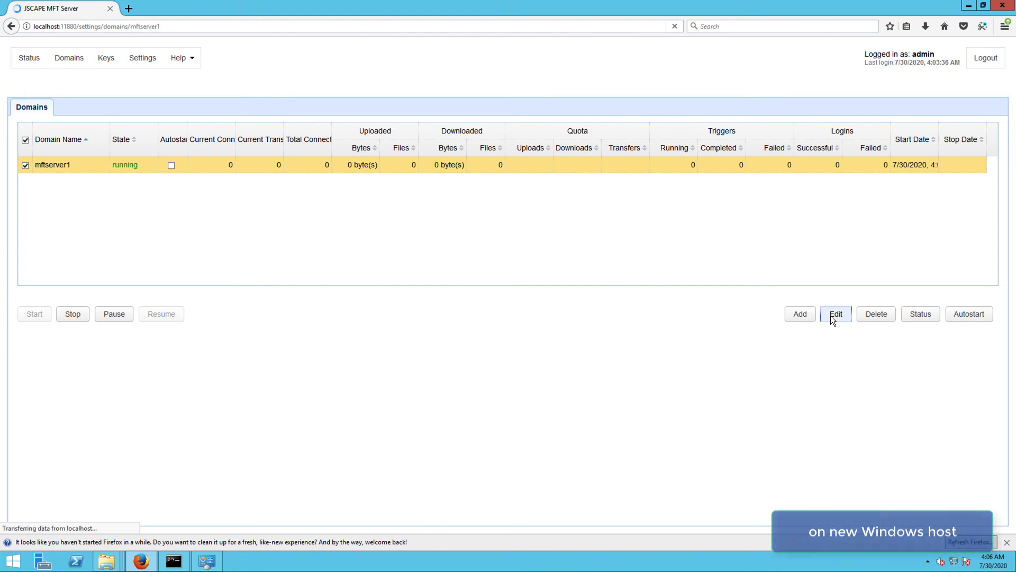
pyautogui.click(52, 158)
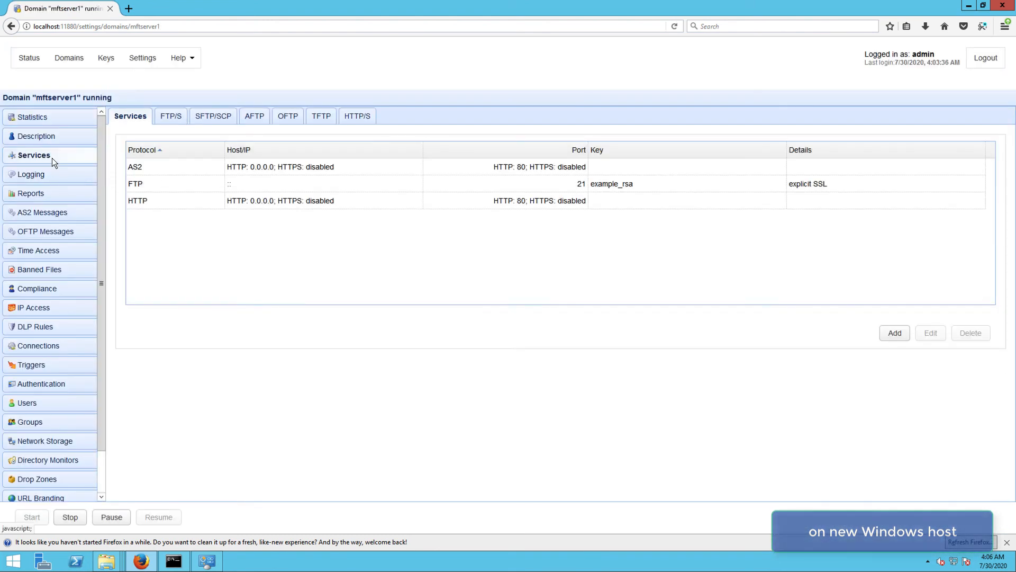
pyautogui.click(49, 403)
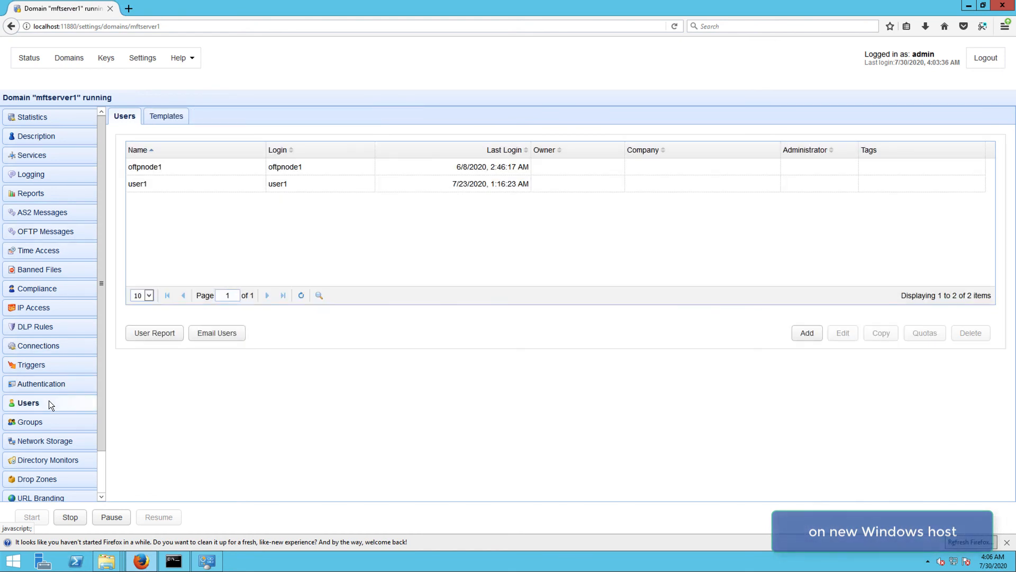